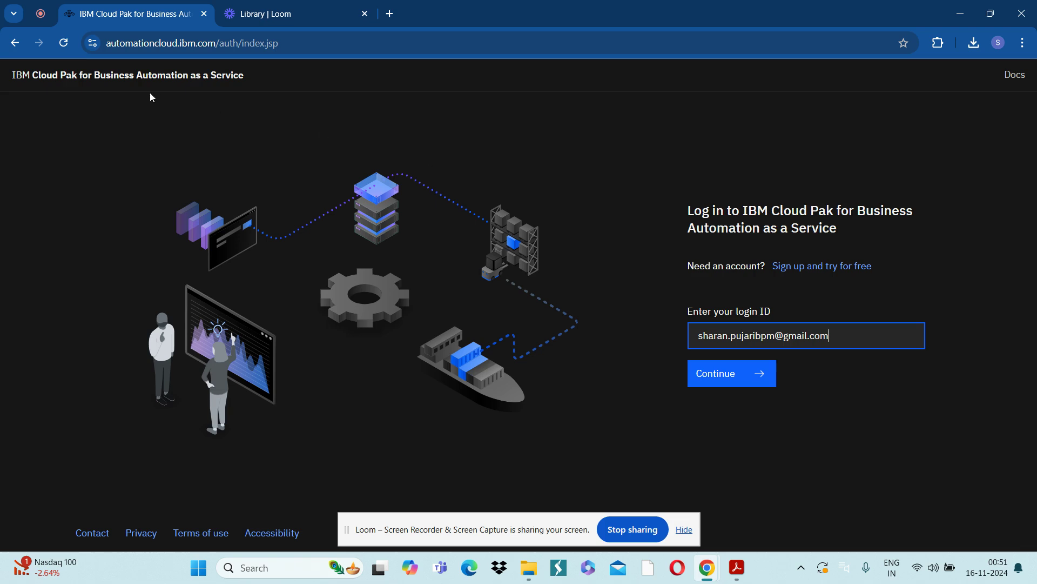
Step: Reload the Cloud Pak login page and continue logging in with the prefilled login ID
click(312, 43)
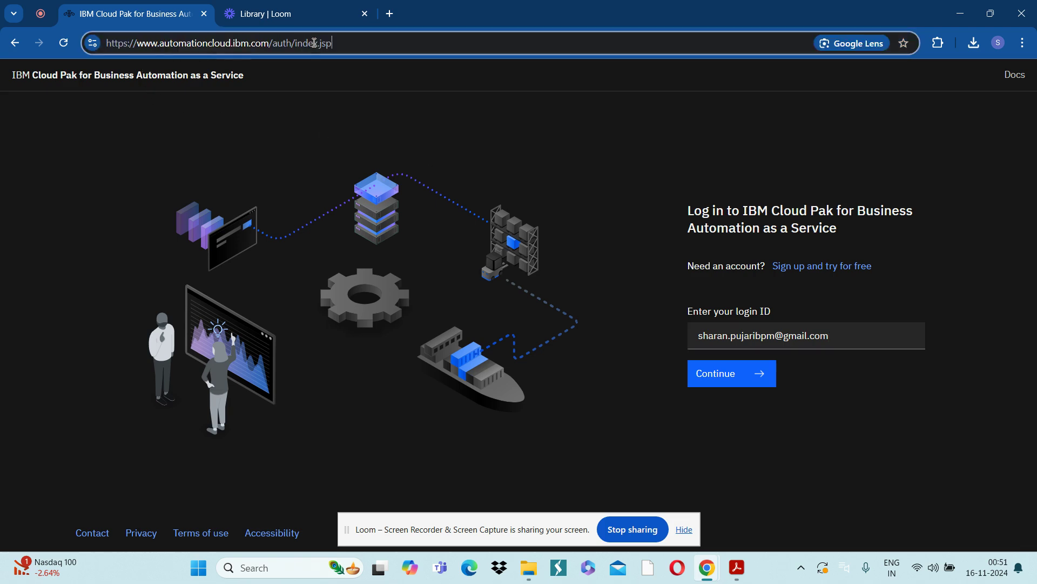
key(Return)
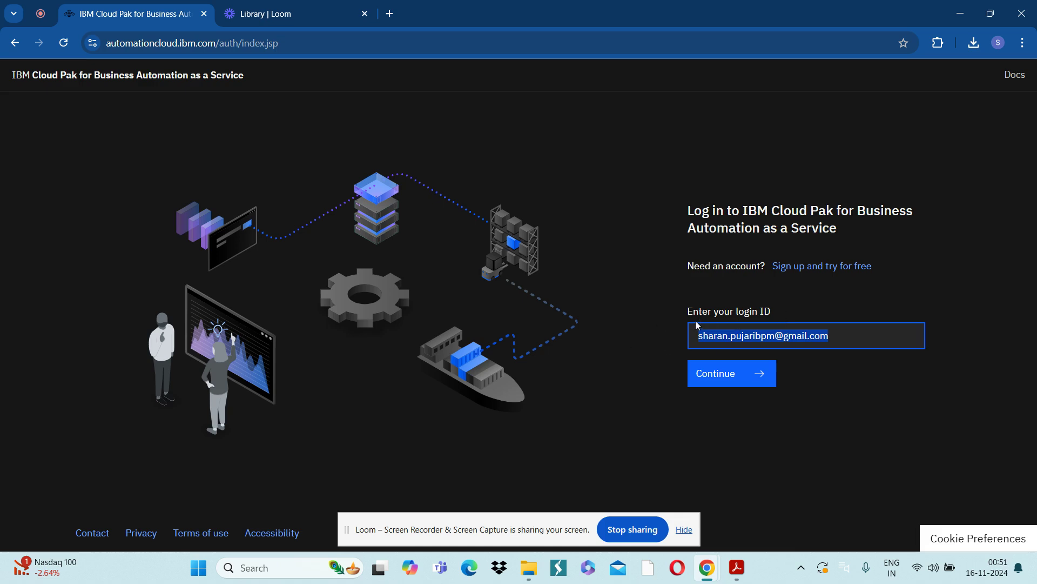
click(732, 380)
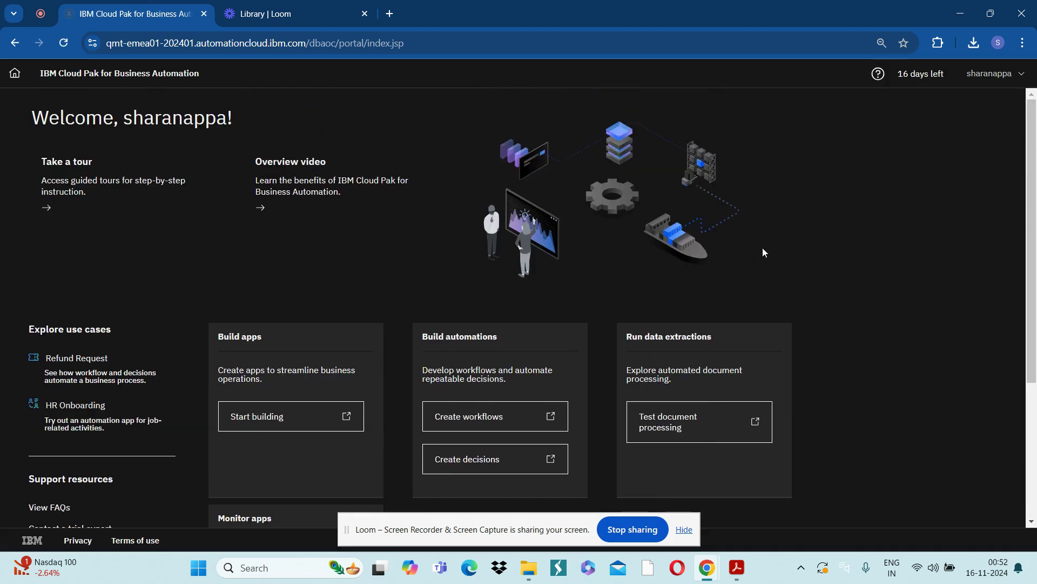
Step: Look over the portal home page's use cases, support resources, and cards for building apps, building automations, data extraction and monitoring
scroll(864, 253, down, 3)
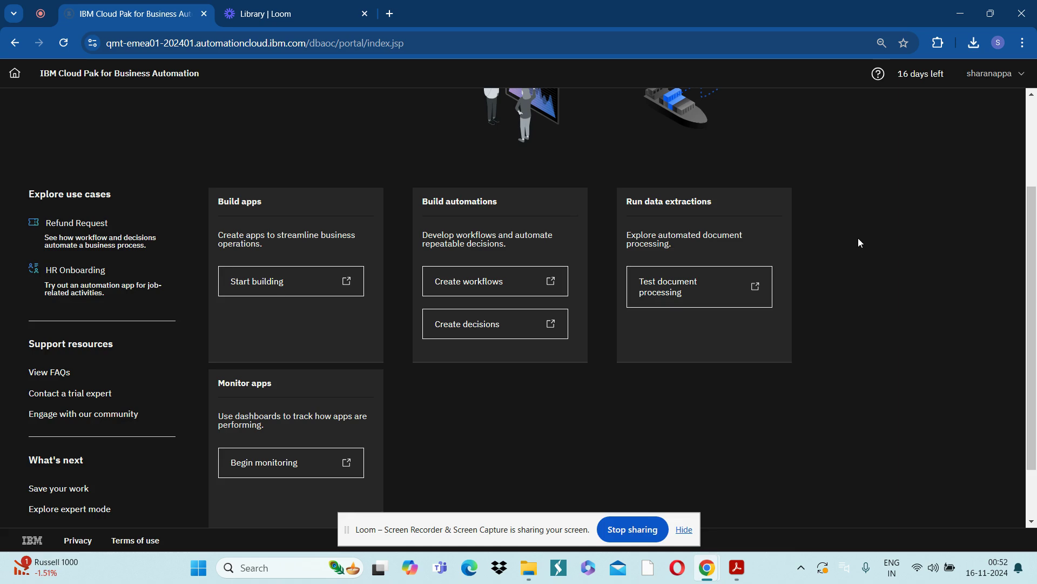
scroll(859, 242, up, 3)
scroll(860, 243, down, 2)
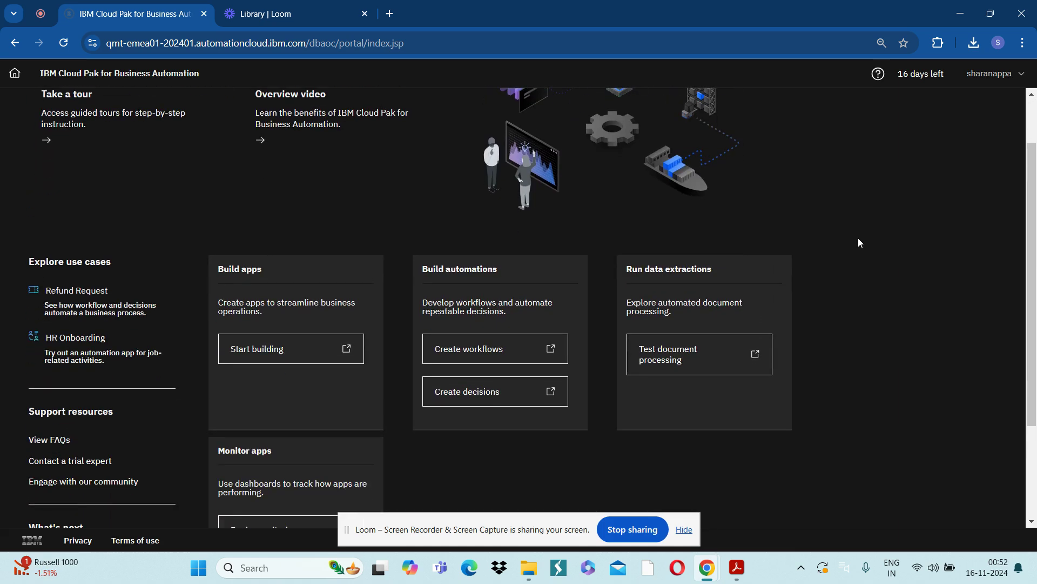
scroll(860, 242, up, 2)
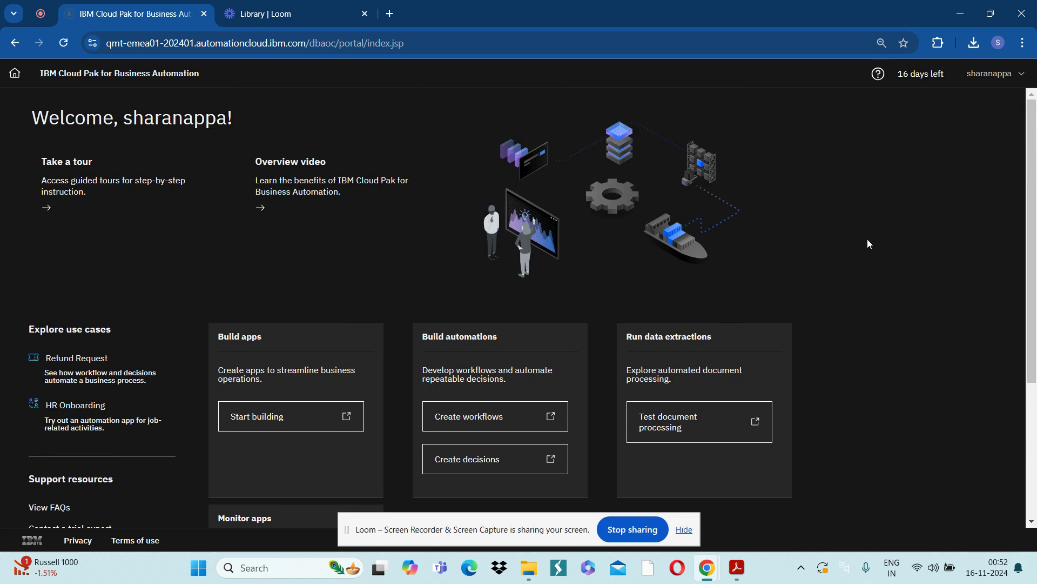
scroll(809, 250, down, 3)
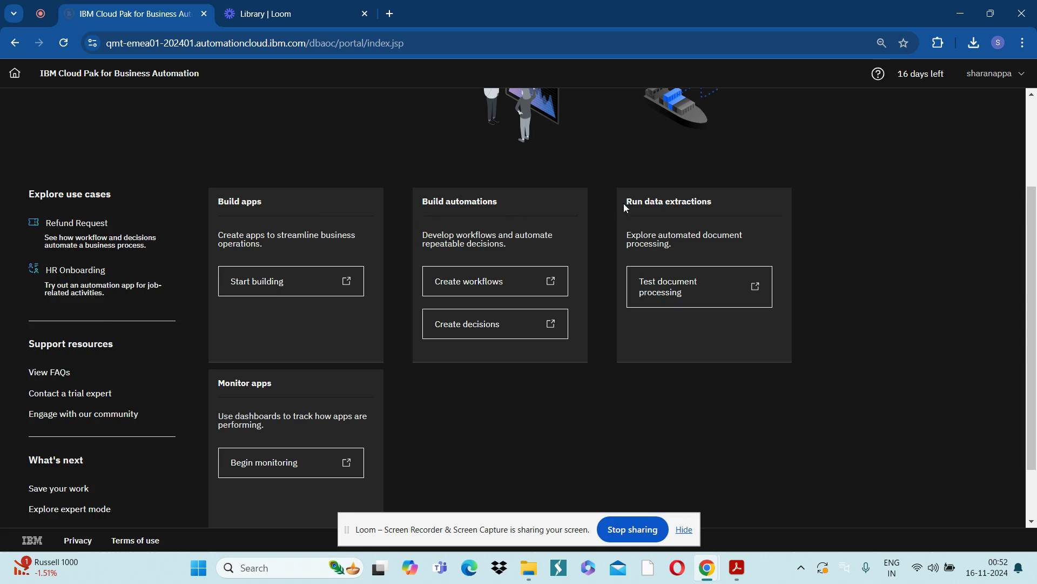
scroll(985, 240, up, 3)
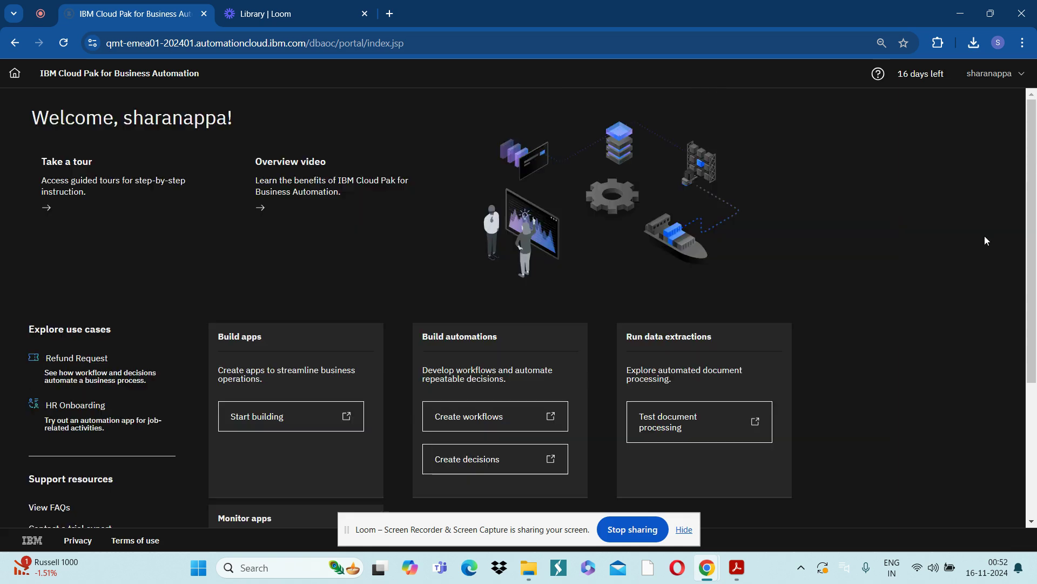
scroll(985, 241, down, 1)
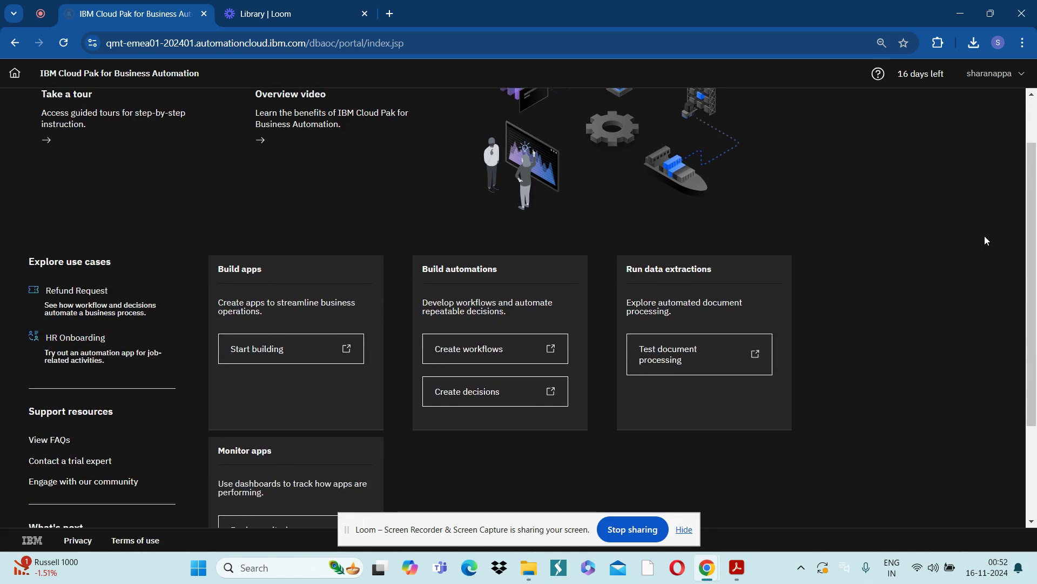
scroll(460, 267, down, 1)
drag(422, 204, 517, 206)
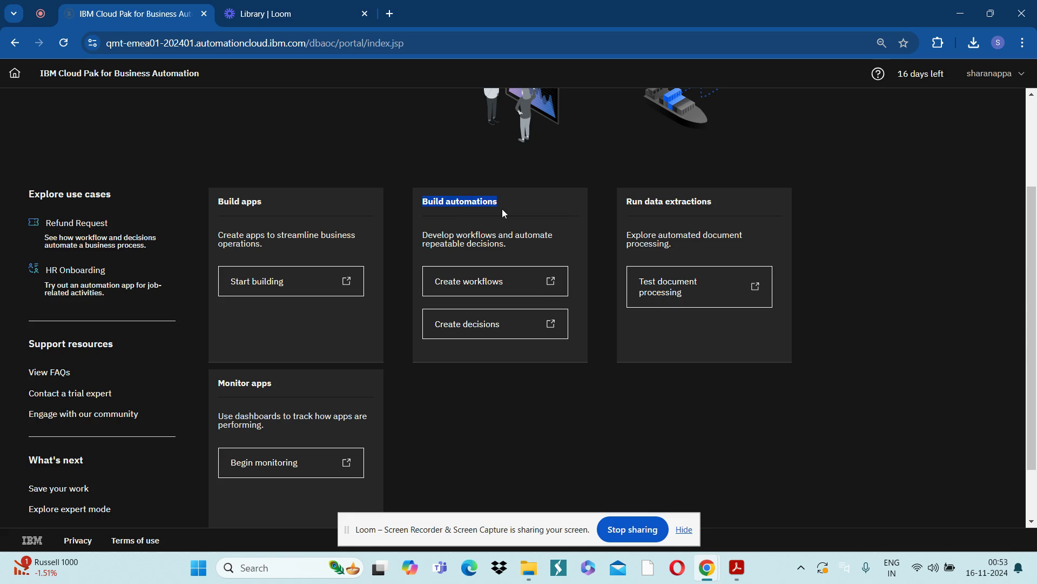
Step: Launch the Create workflows environment from Build automations and go to the studio's Business automations page
click(466, 292)
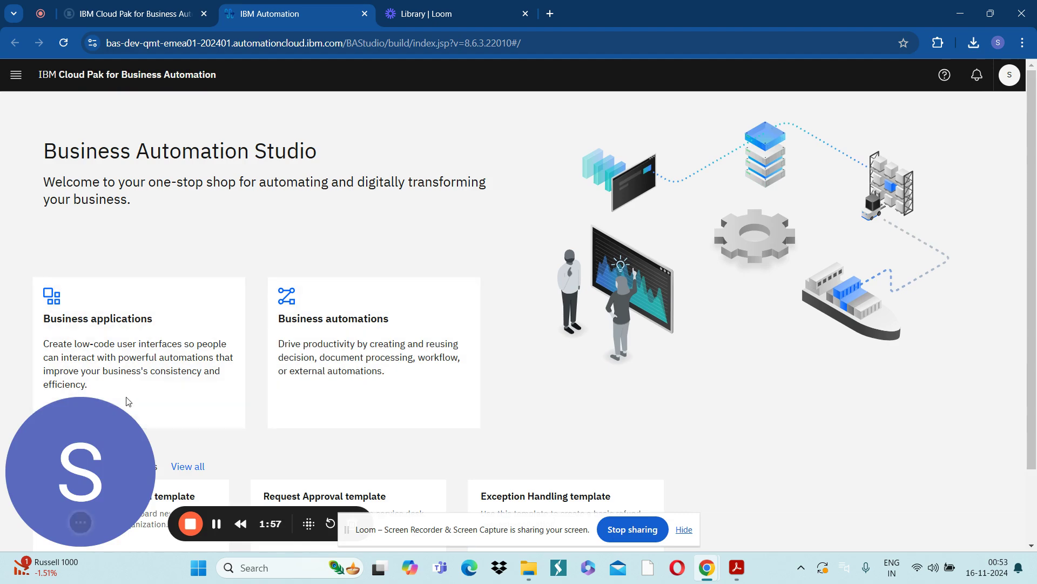
scroll(206, 380, down, 1)
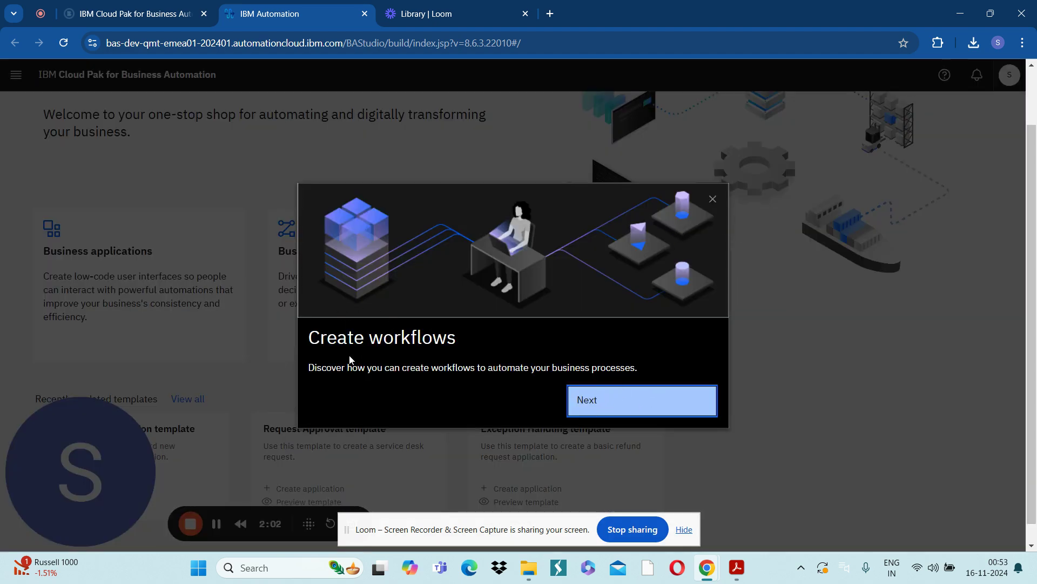
click(610, 410)
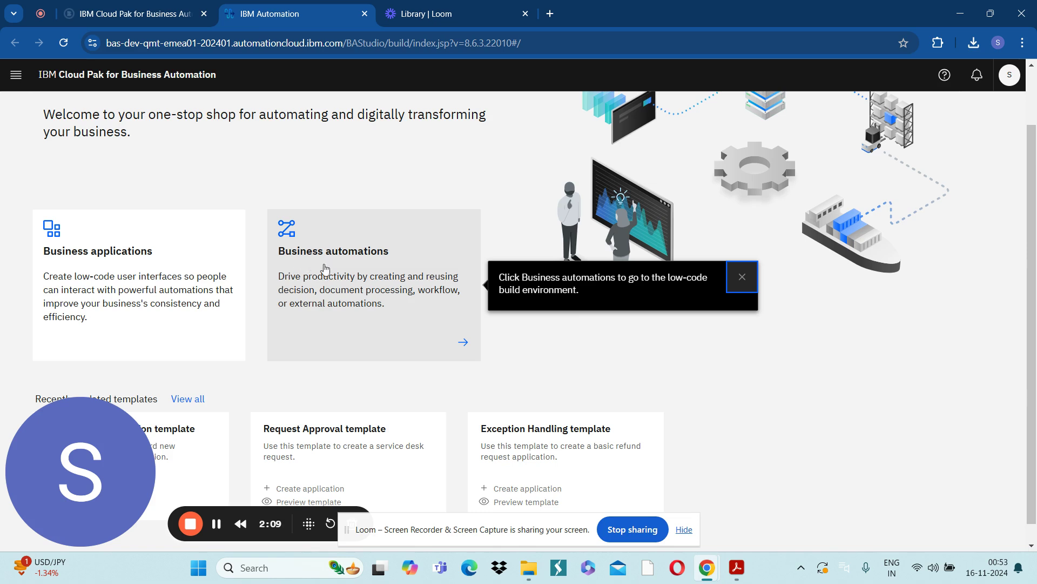
click(330, 265)
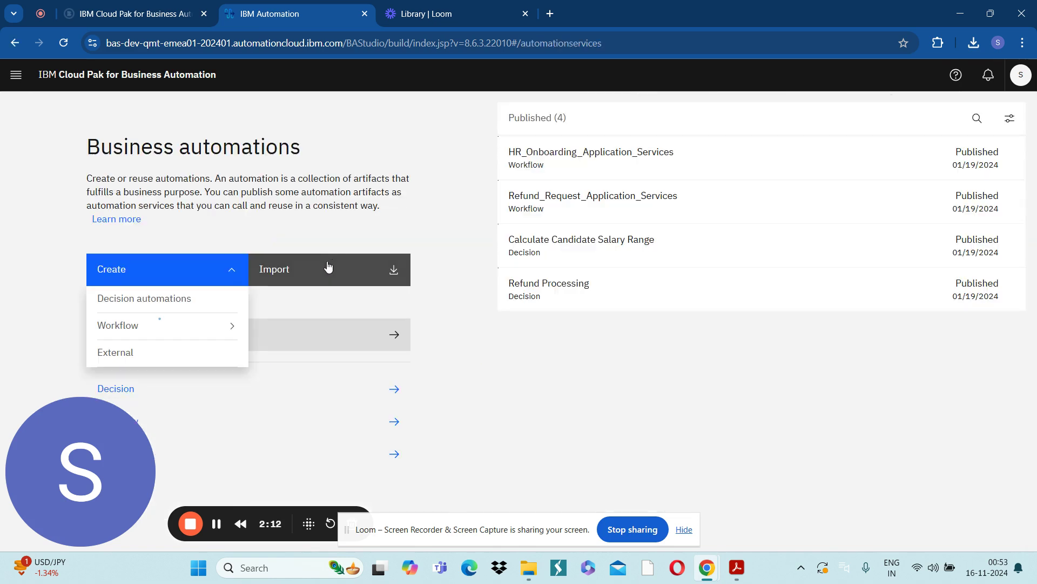
Step: View the External and Decision categories of the business automations
click(270, 454)
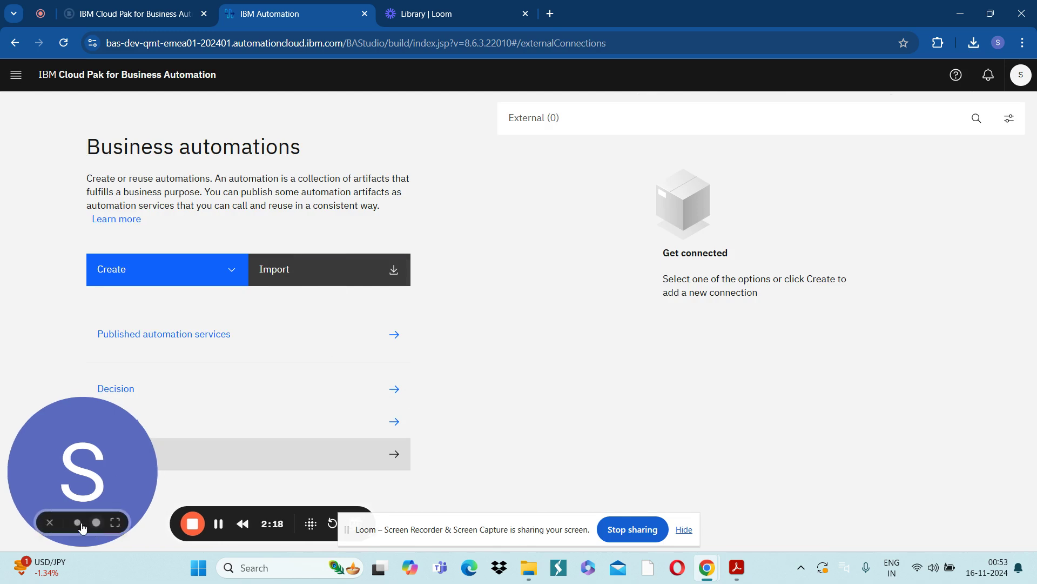
drag(111, 528, 985, 528)
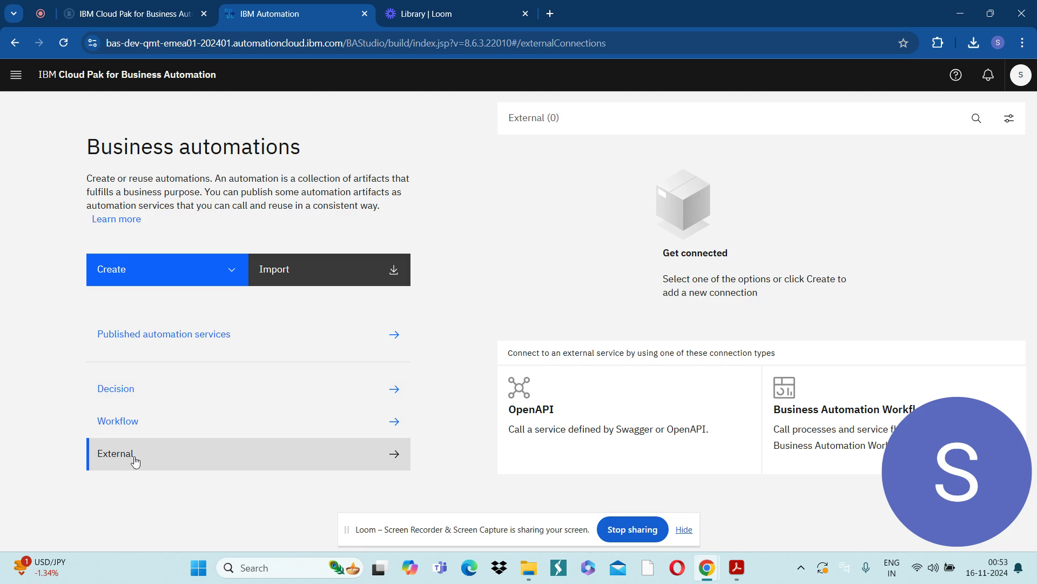
click(140, 395)
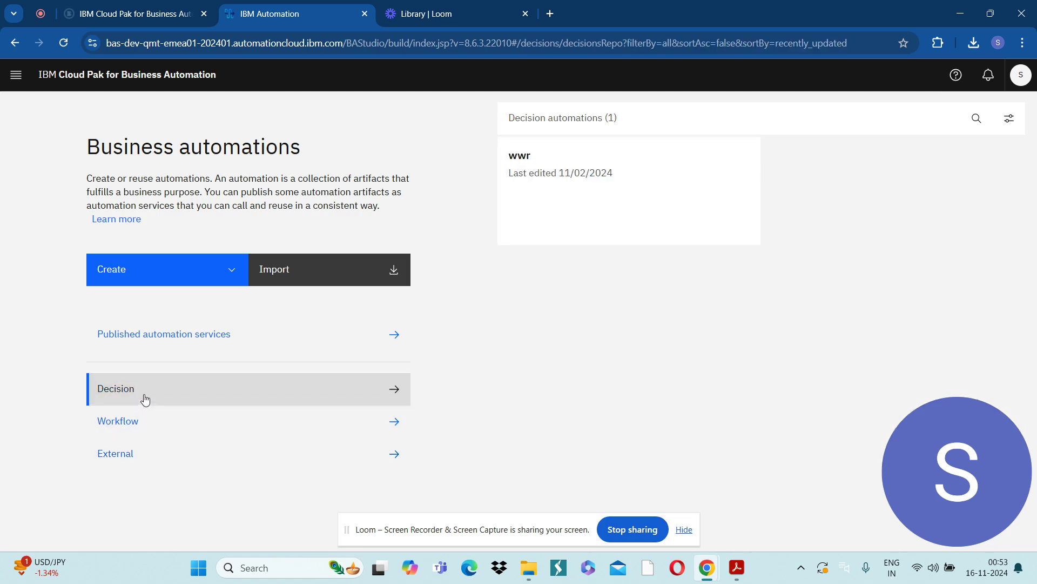
Step: In the Workflow category, create a workflow automation named "Loan Application" with the purpose left blank
click(141, 423)
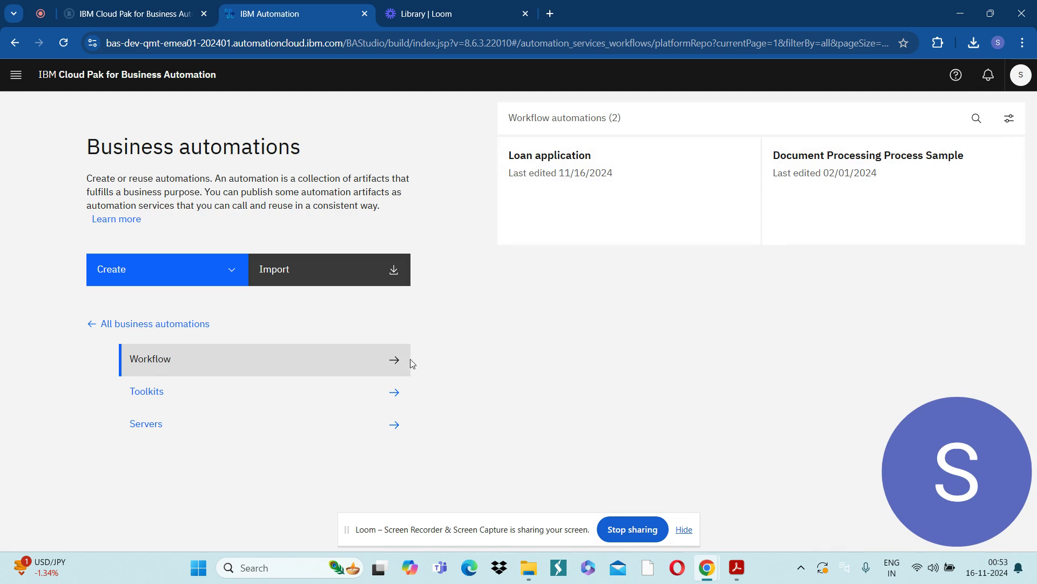
click(332, 367)
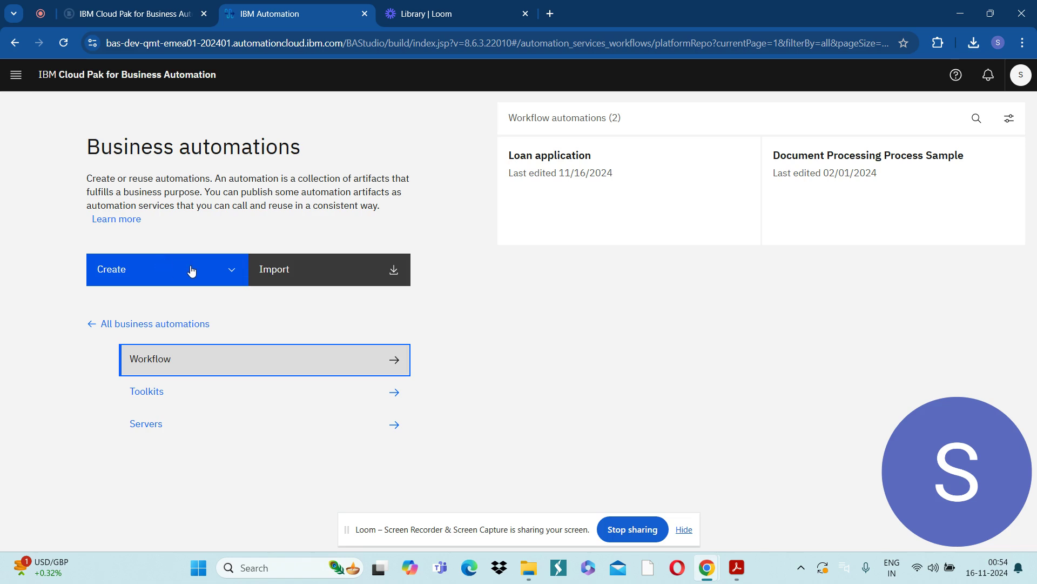
click(120, 276)
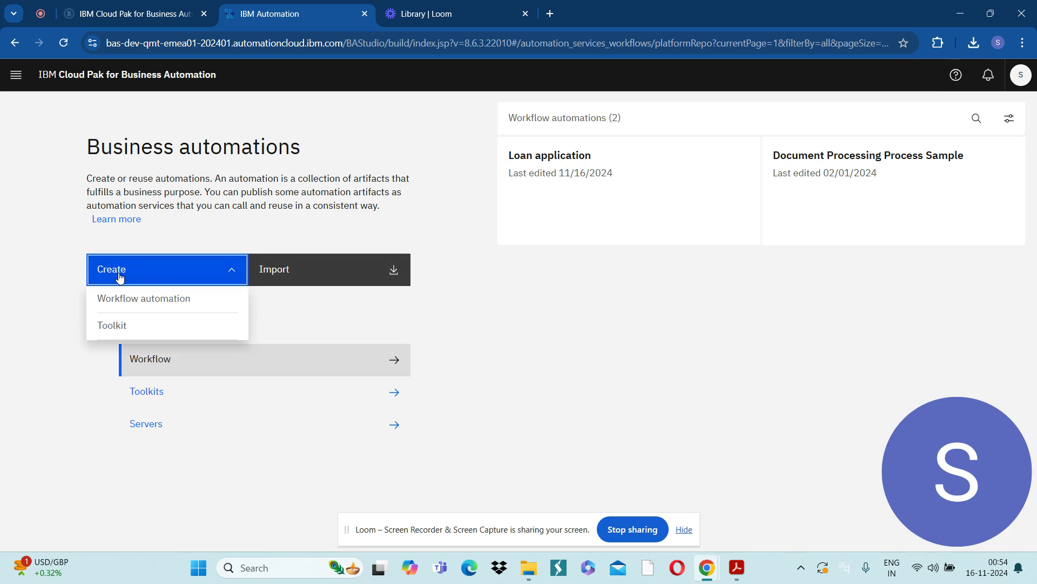
click(129, 306)
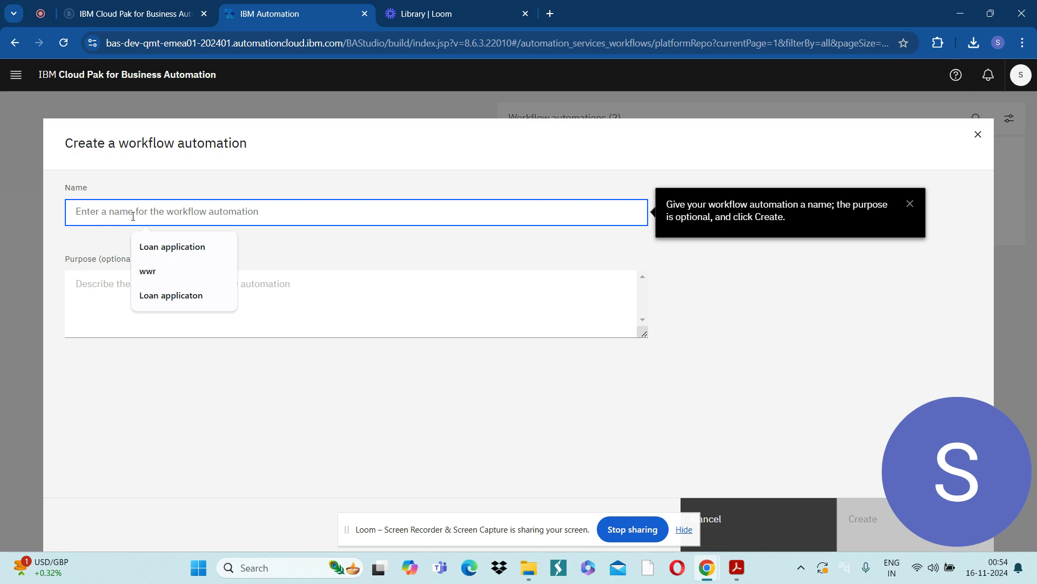
click(128, 247)
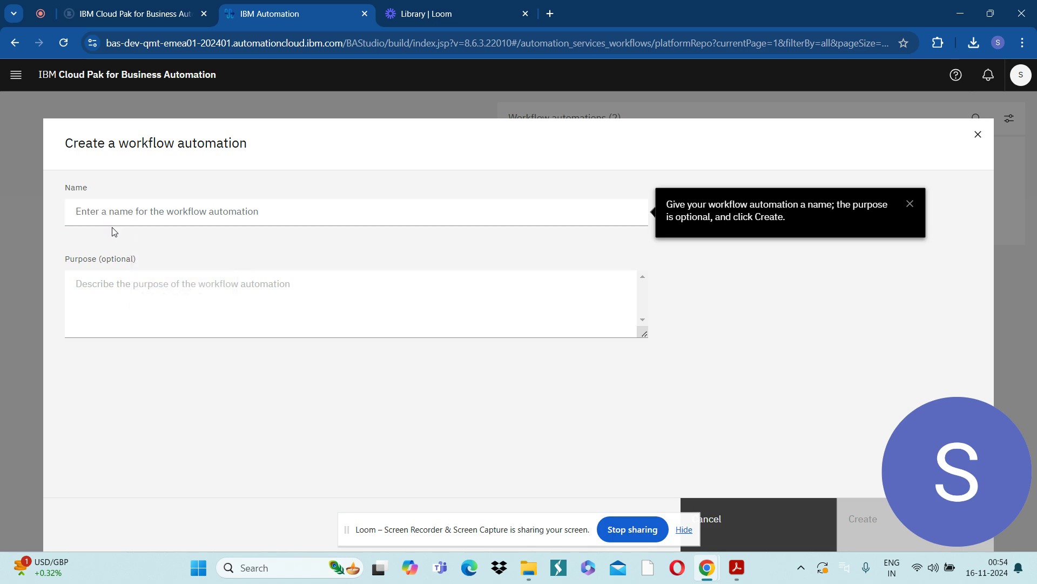
click(128, 222)
text(LoanAppl)
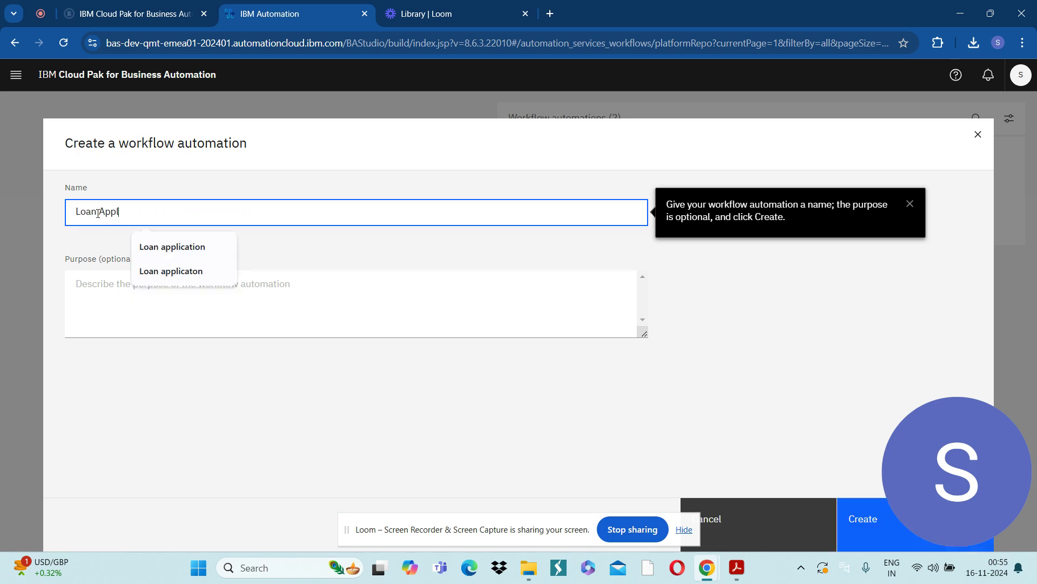
text(ication)
click(97, 213)
click(134, 291)
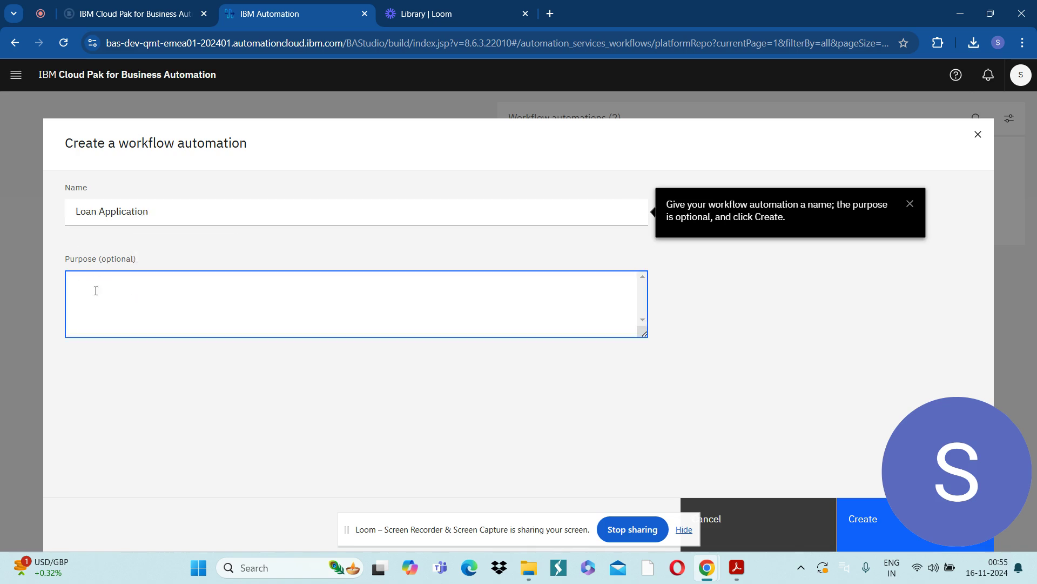
drag(522, 524, 470, 527)
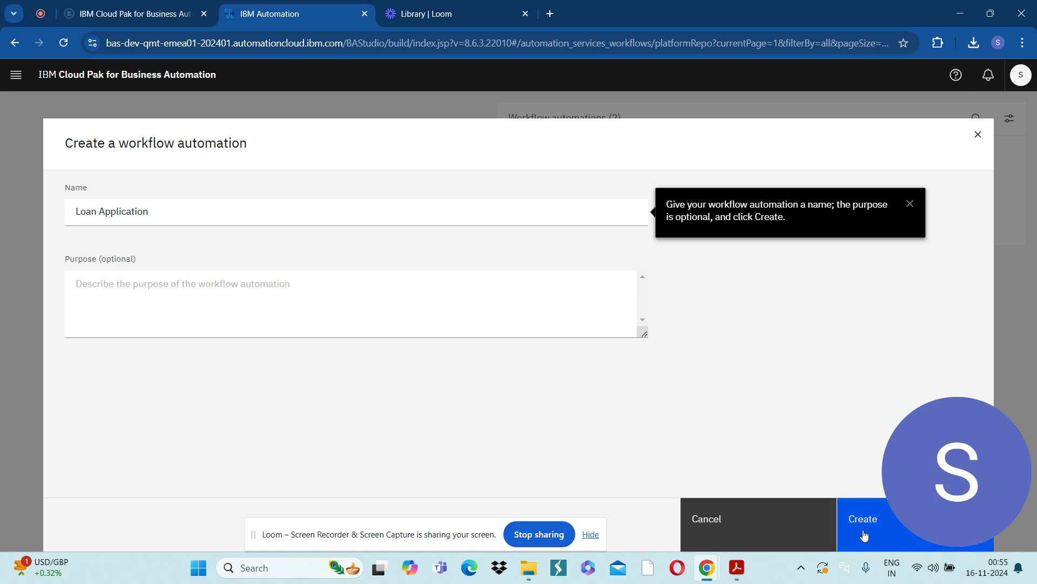
click(863, 535)
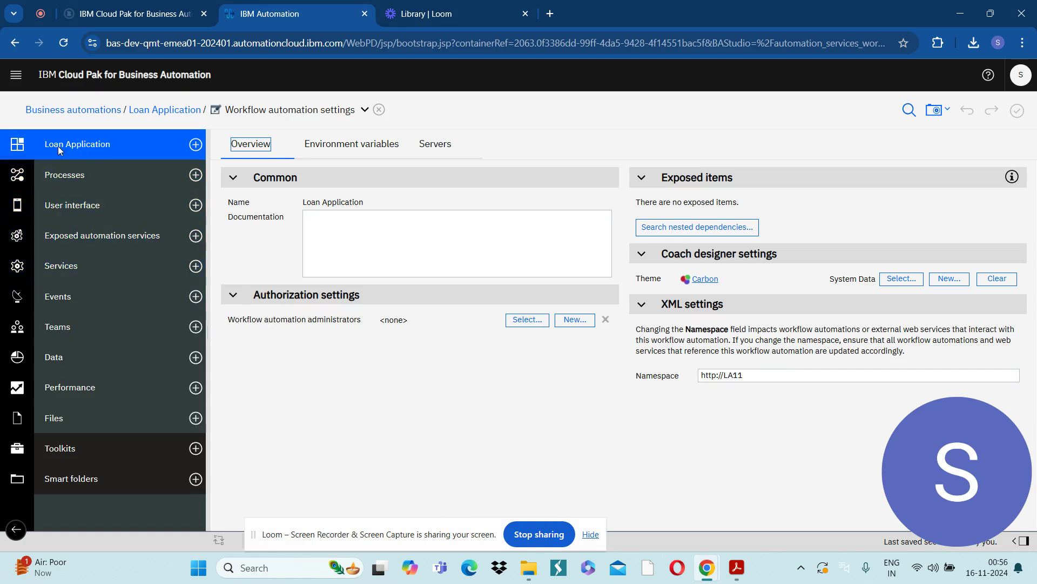
Step: View the library's Processes, User interface, Exposed automation services, Services and Events categories of the Loan Application automation
click(87, 181)
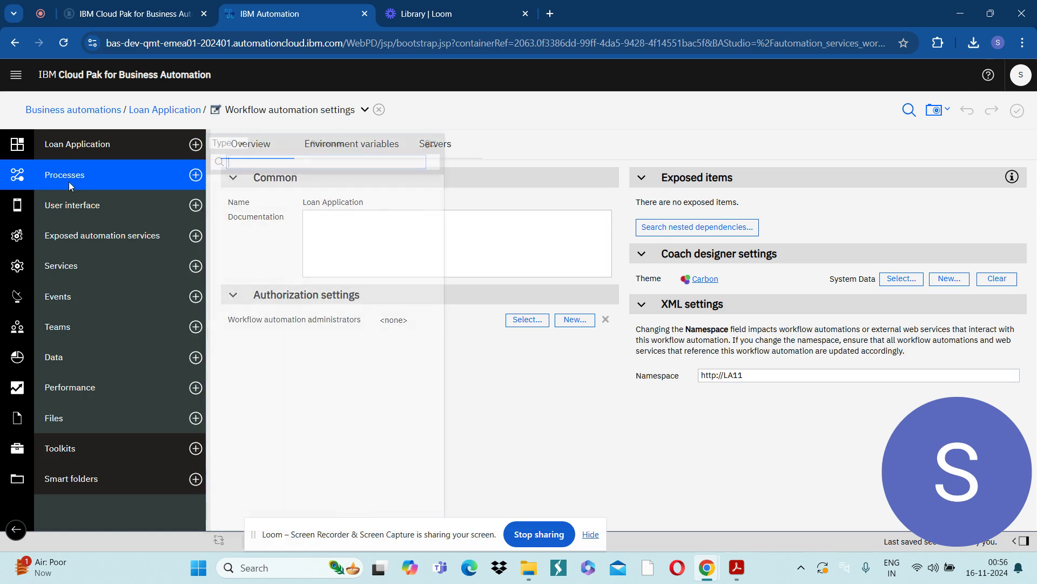
click(69, 208)
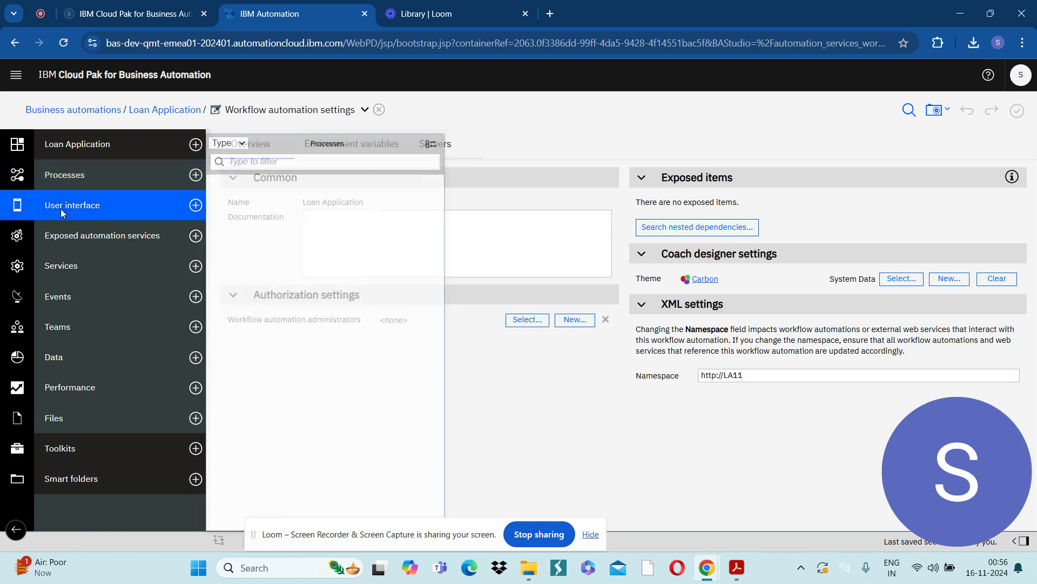
click(66, 241)
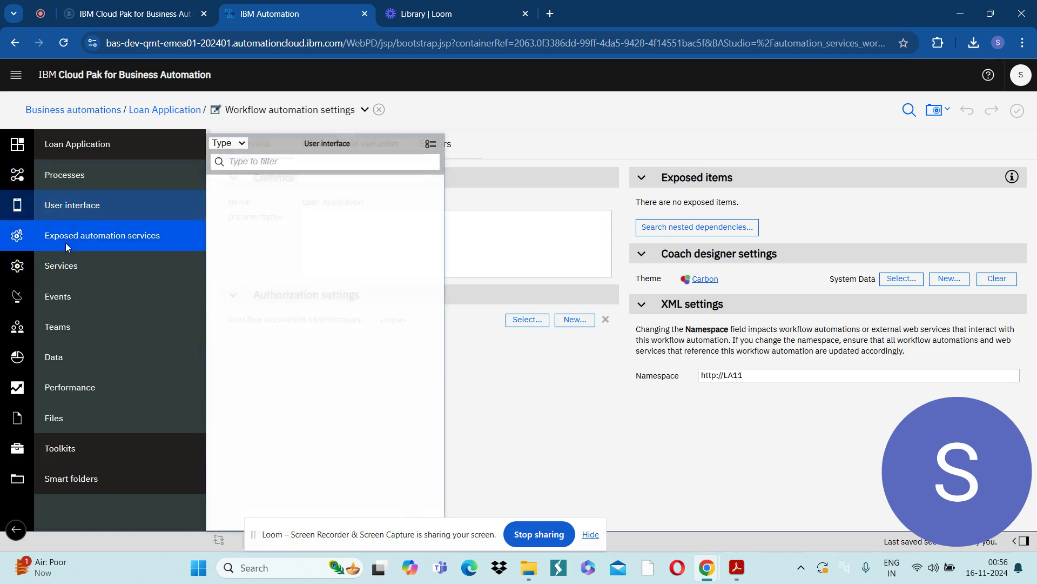
click(90, 267)
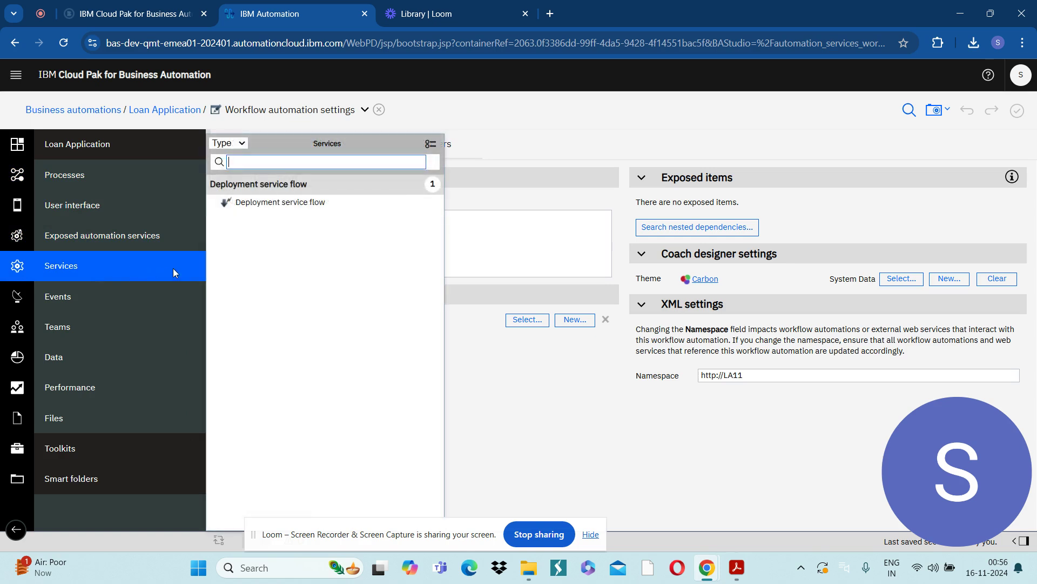
click(73, 301)
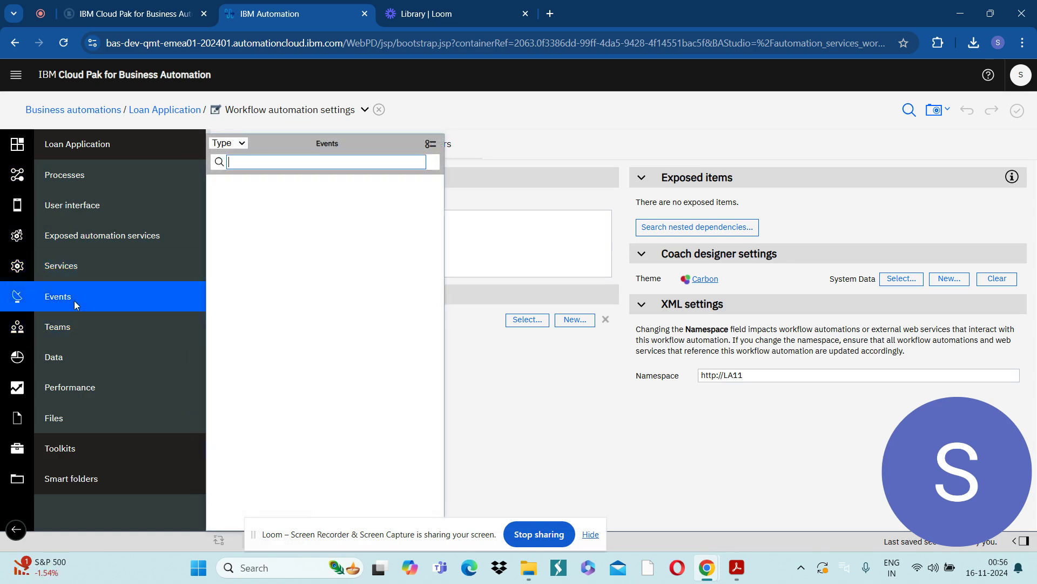
click(159, 299)
mouse_move(158, 297)
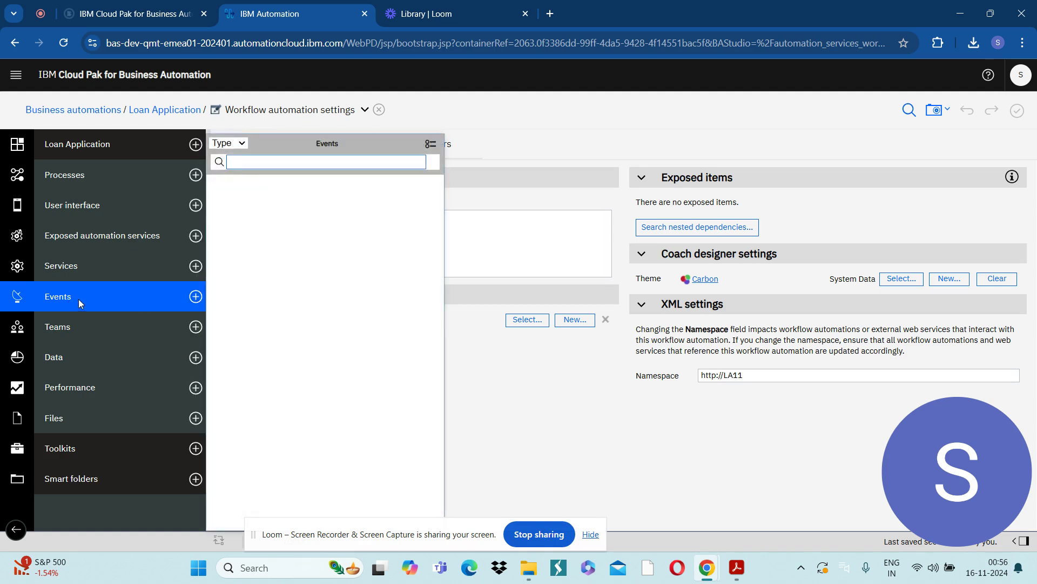
Step: View the library's Teams, Data, Performance and Files categories, including the types of new file that can be created
click(59, 328)
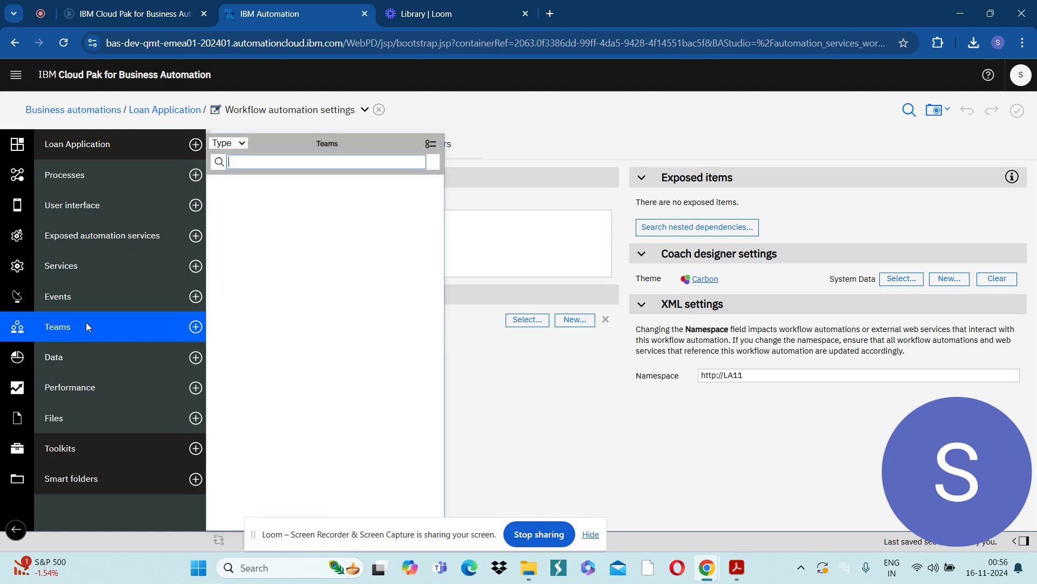
click(79, 363)
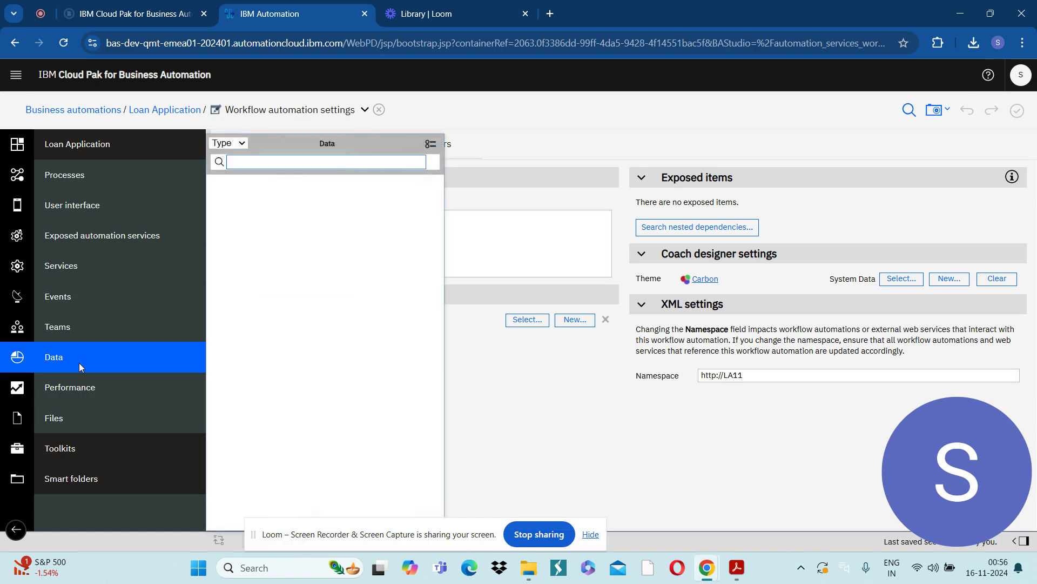
click(88, 392)
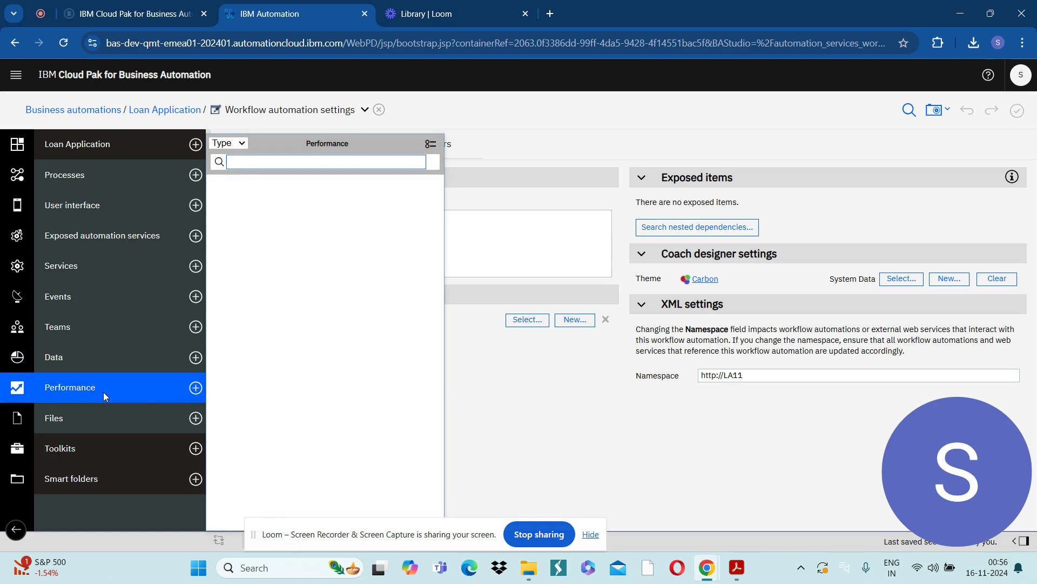
click(100, 424)
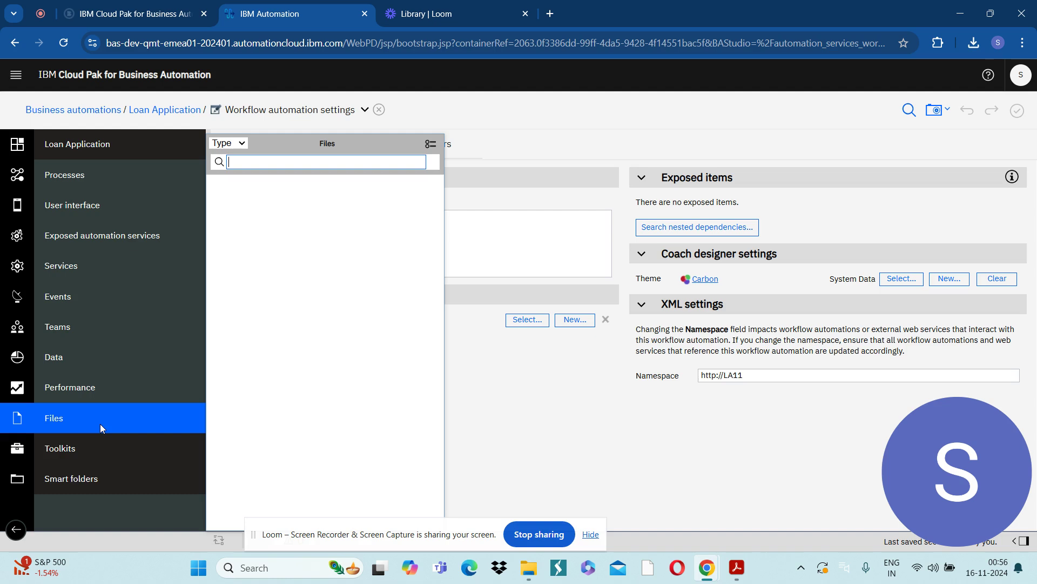
click(193, 418)
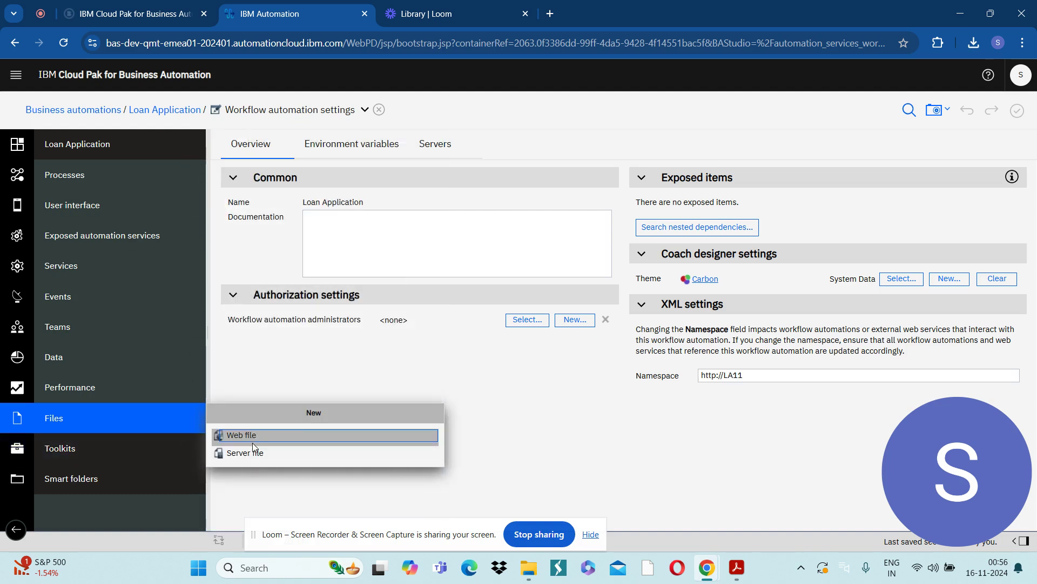
Step: Expand Toolkits and Smart folders, view the items changed this week, and list all items of Loan Application
click(116, 439)
scroll(111, 390, down, 1)
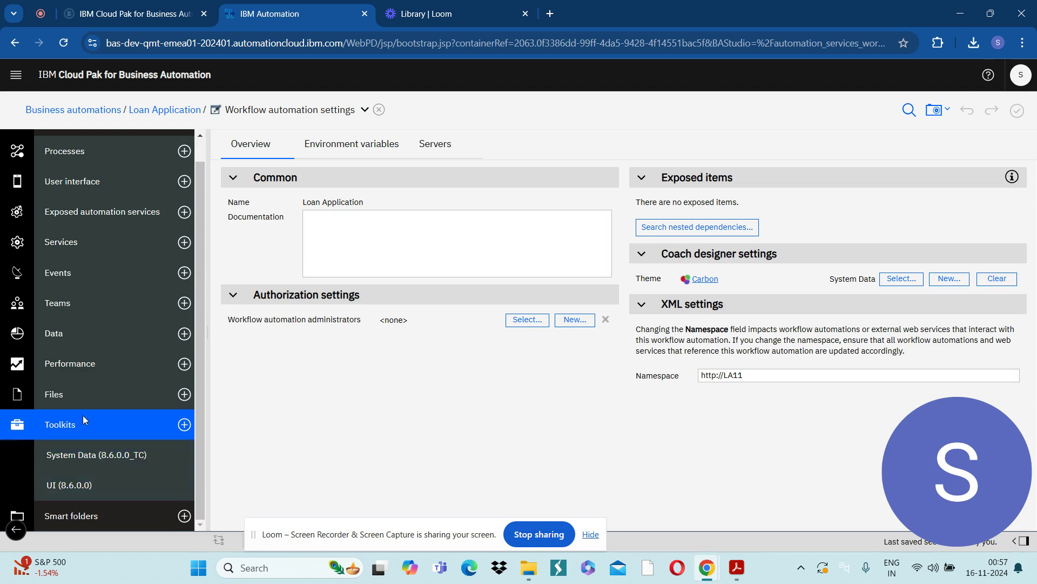
click(75, 516)
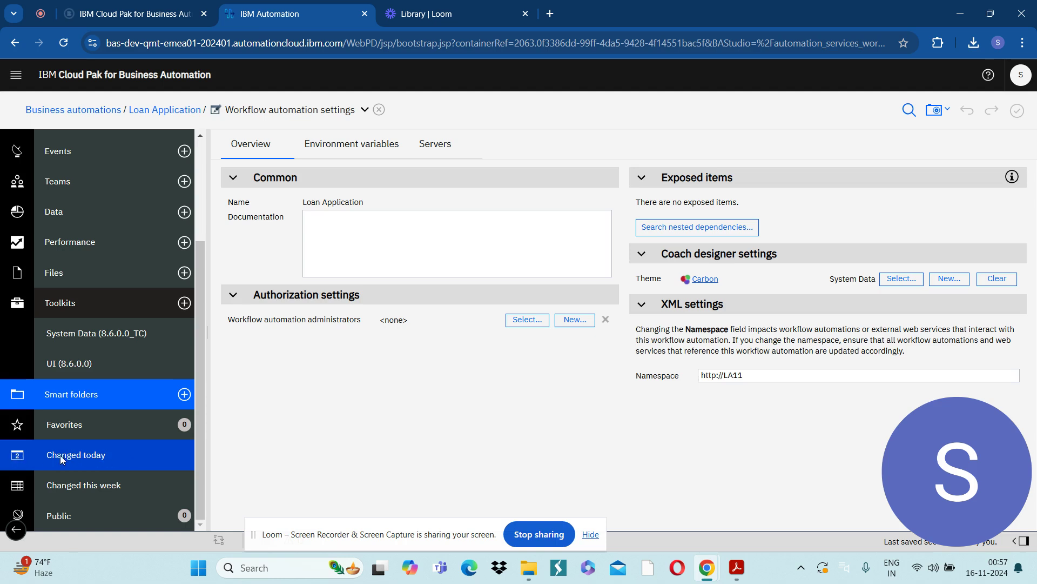
click(60, 489)
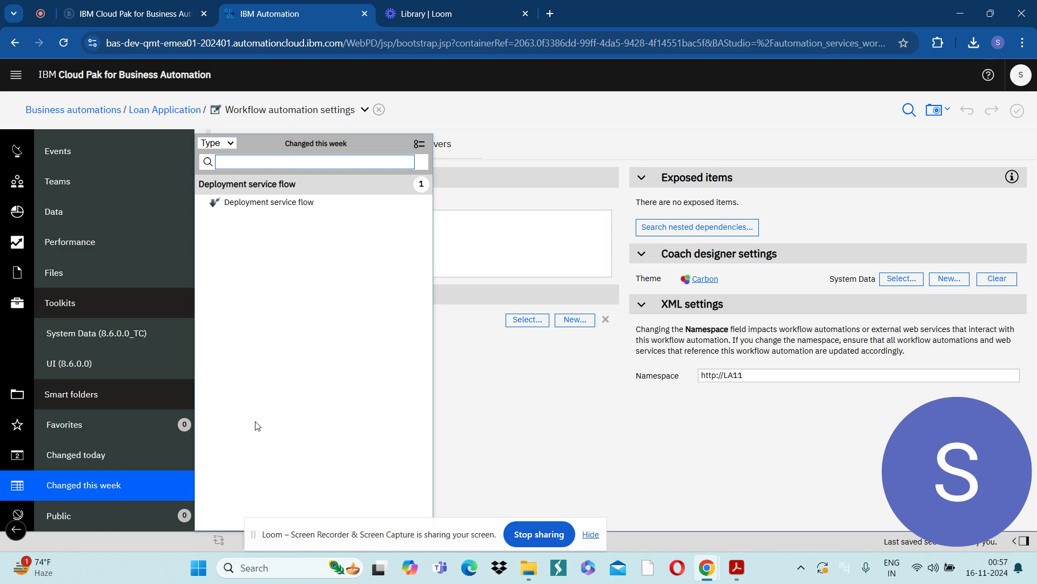
scroll(76, 357, up, 3)
click(98, 146)
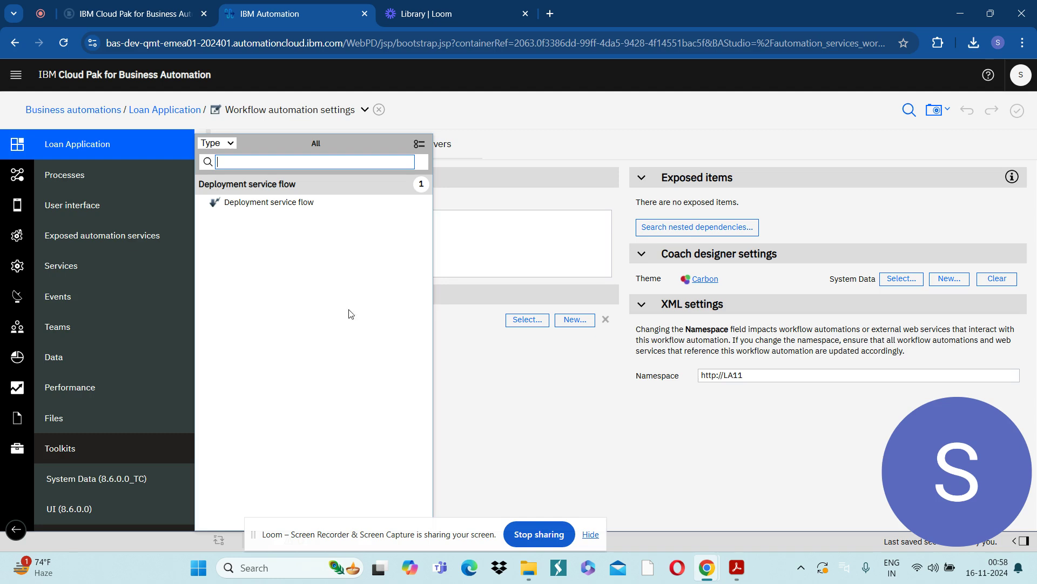
Step: Examine the Overview settings: documentation, exposed items, nested dependency search and the coach designer theme
click(467, 263)
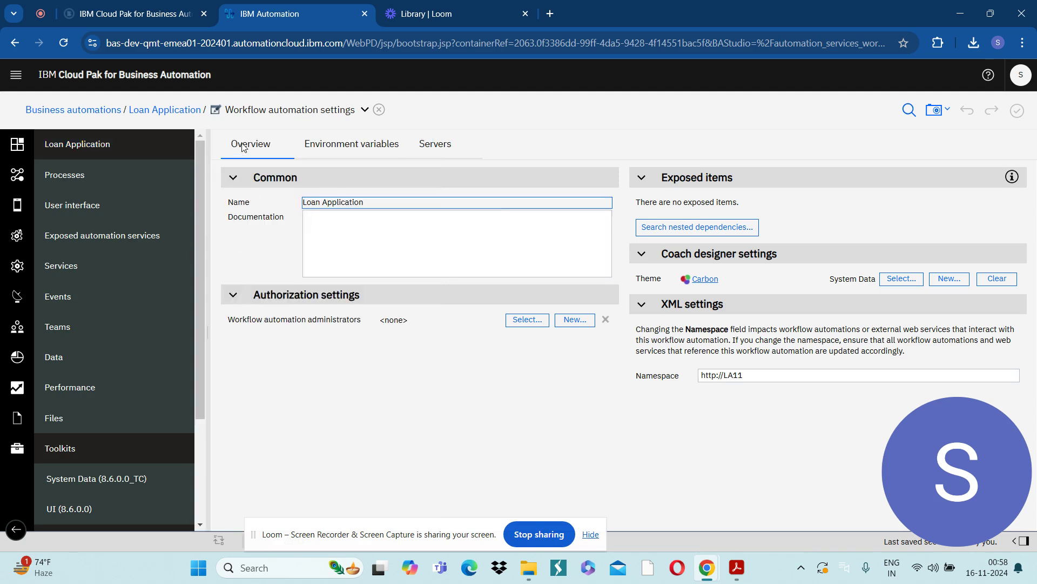
click(334, 234)
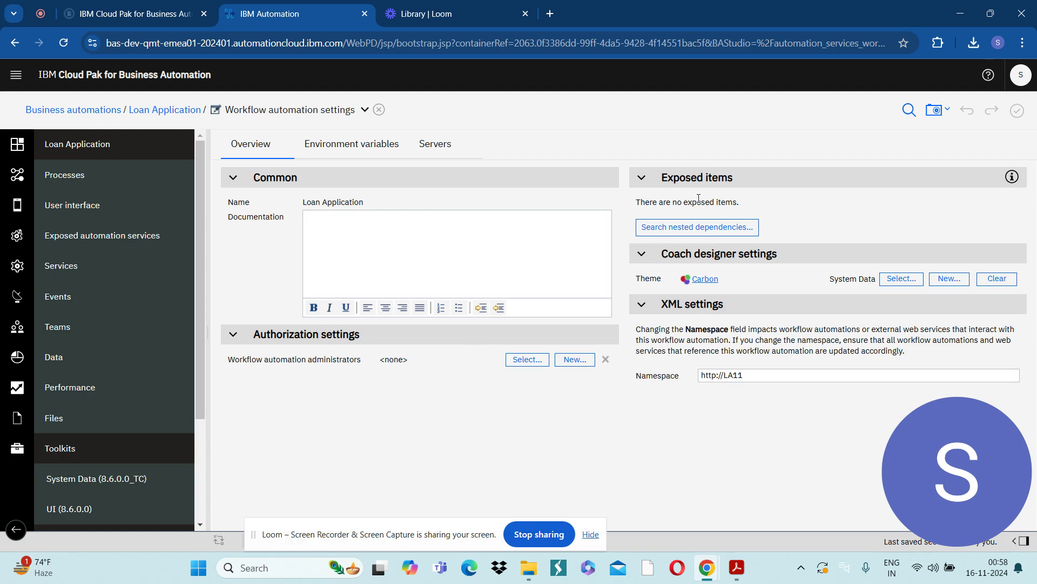
drag(665, 204, 751, 207)
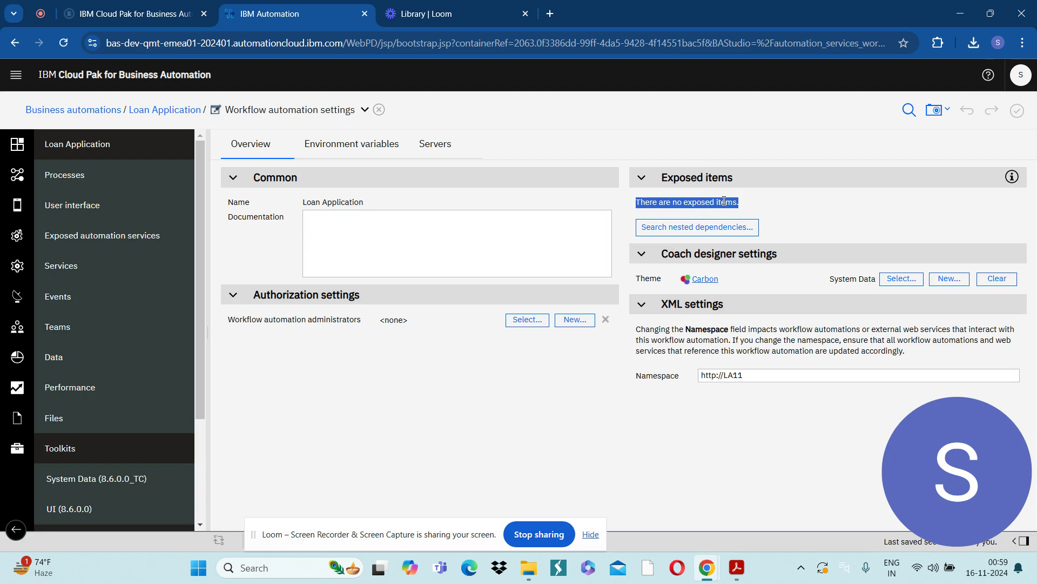
click(687, 227)
click(771, 286)
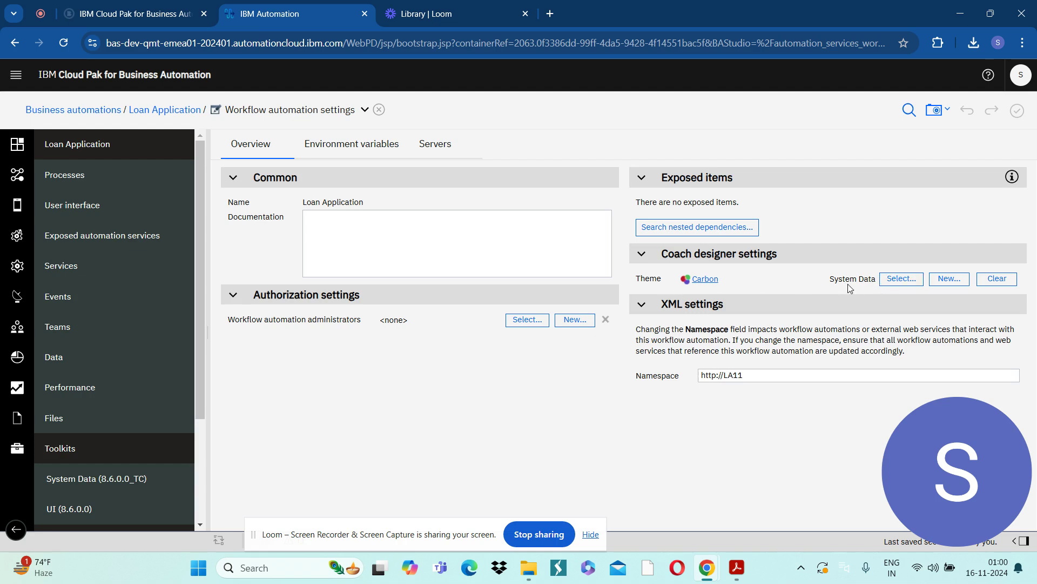
Step: View the Environment variables and Servers settings, and look over the process instance search view before closing it
click(349, 150)
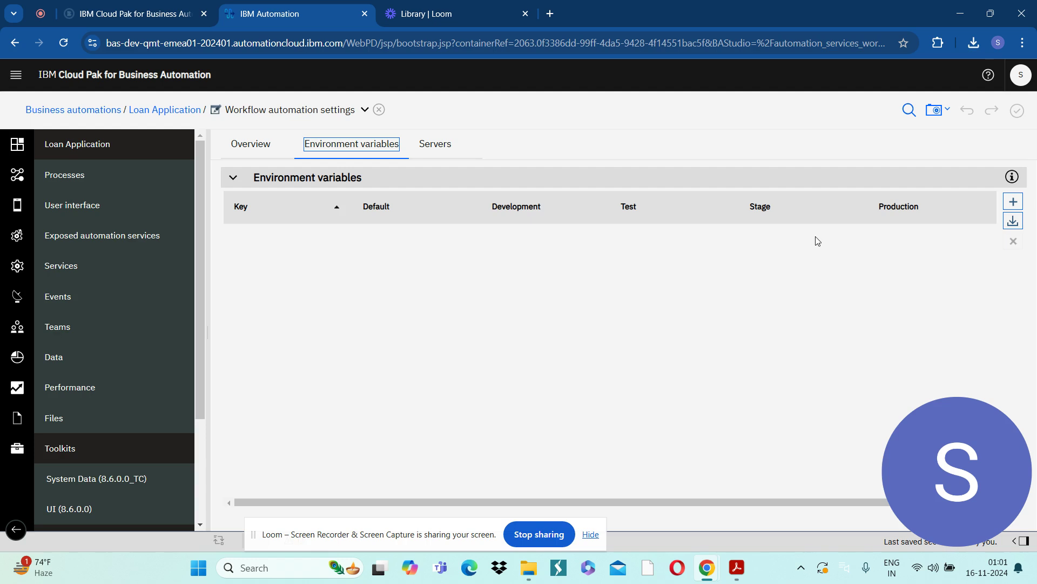
click(435, 143)
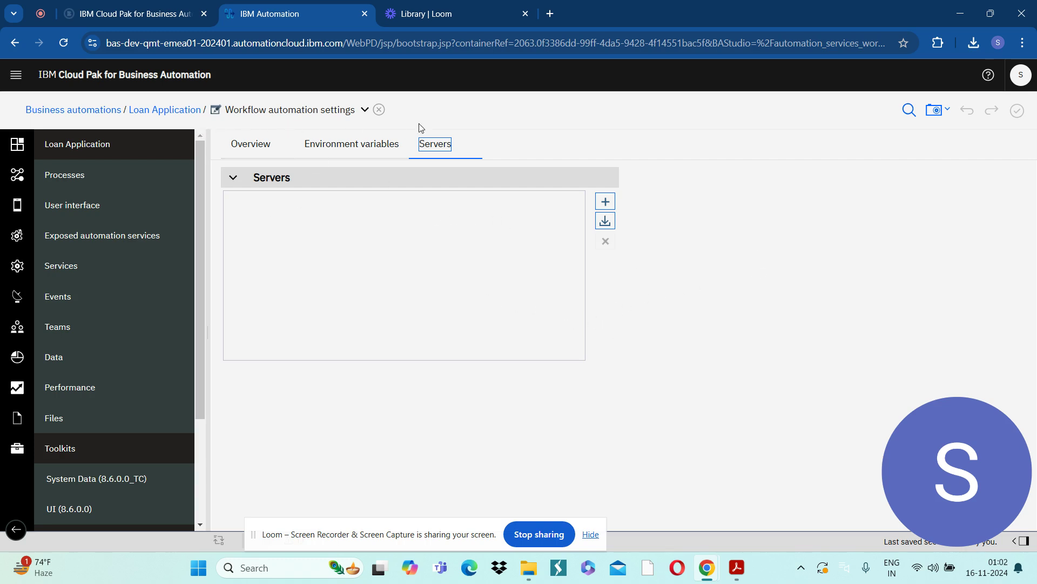
click(909, 112)
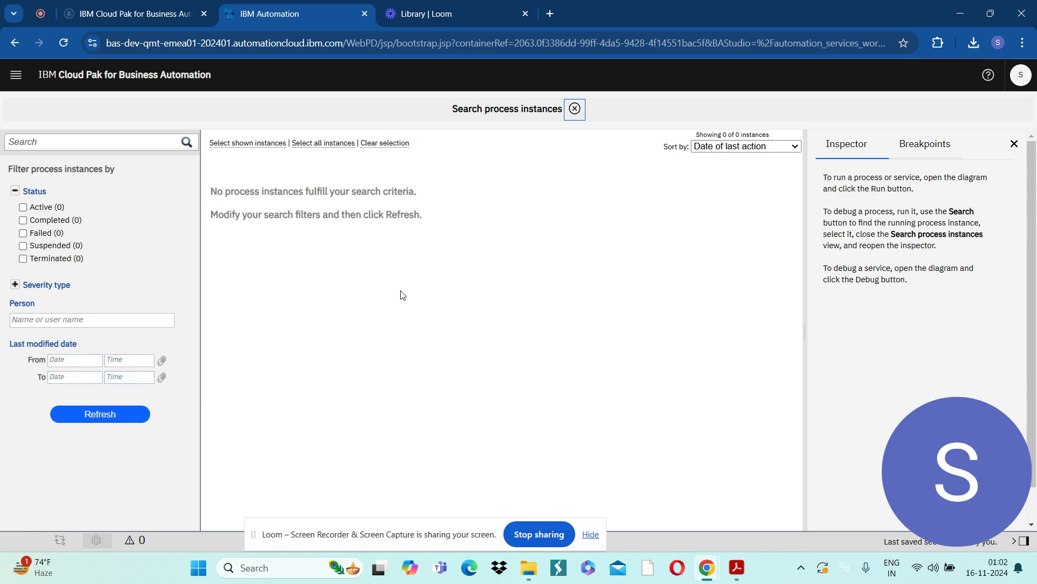
key(Escape)
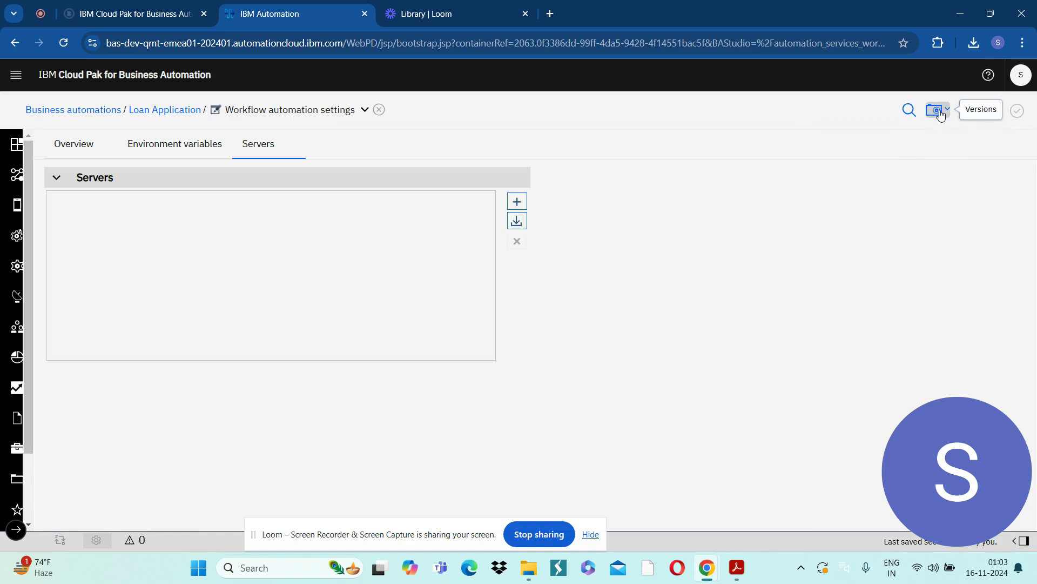
Step: Look over the form for creating a version, close it without creating one, and return to the Overview settings
click(939, 110)
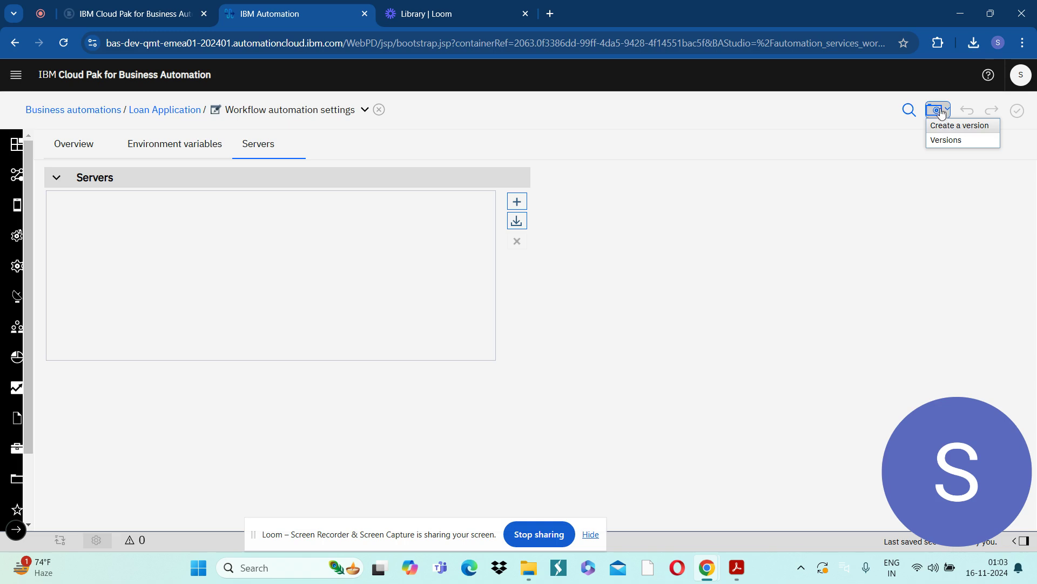
click(946, 126)
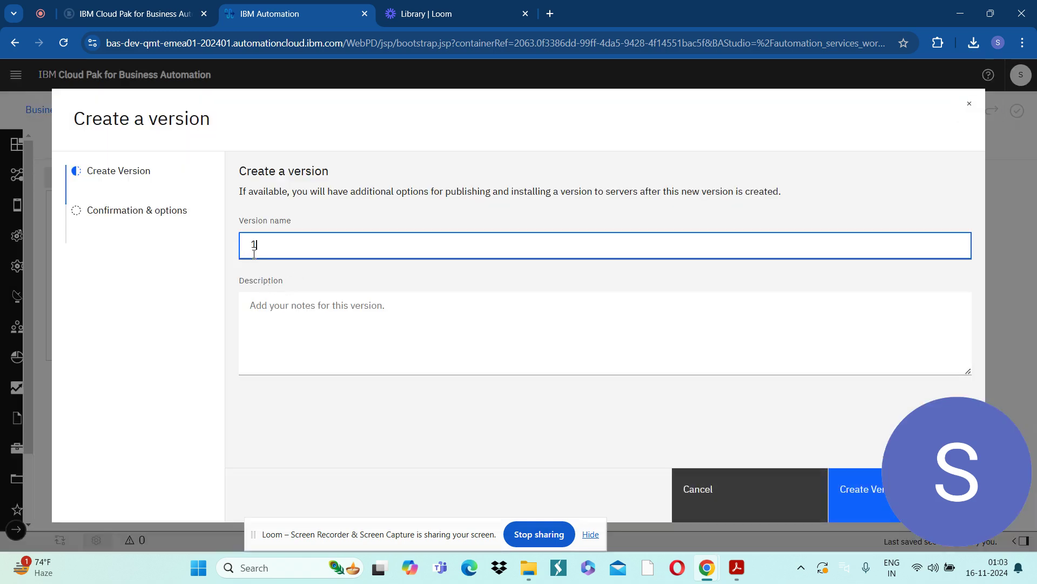
drag(280, 244, 234, 243)
click(969, 103)
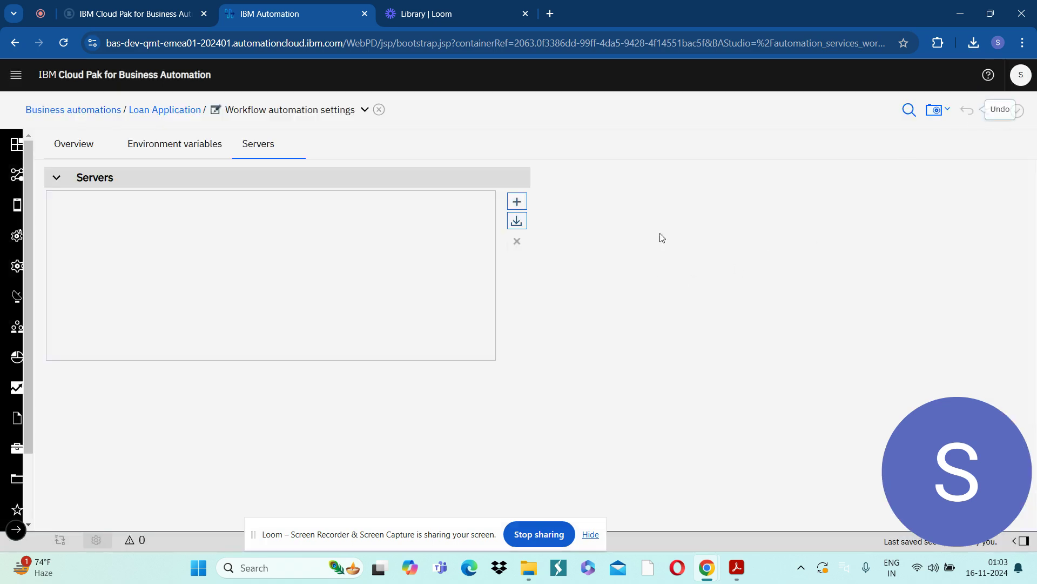
click(172, 150)
key(Left)
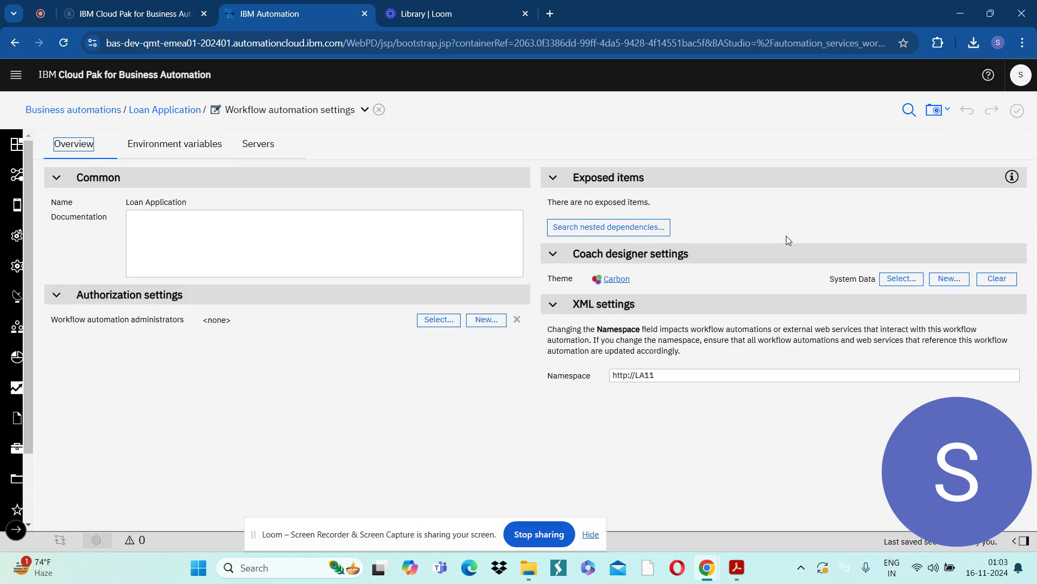